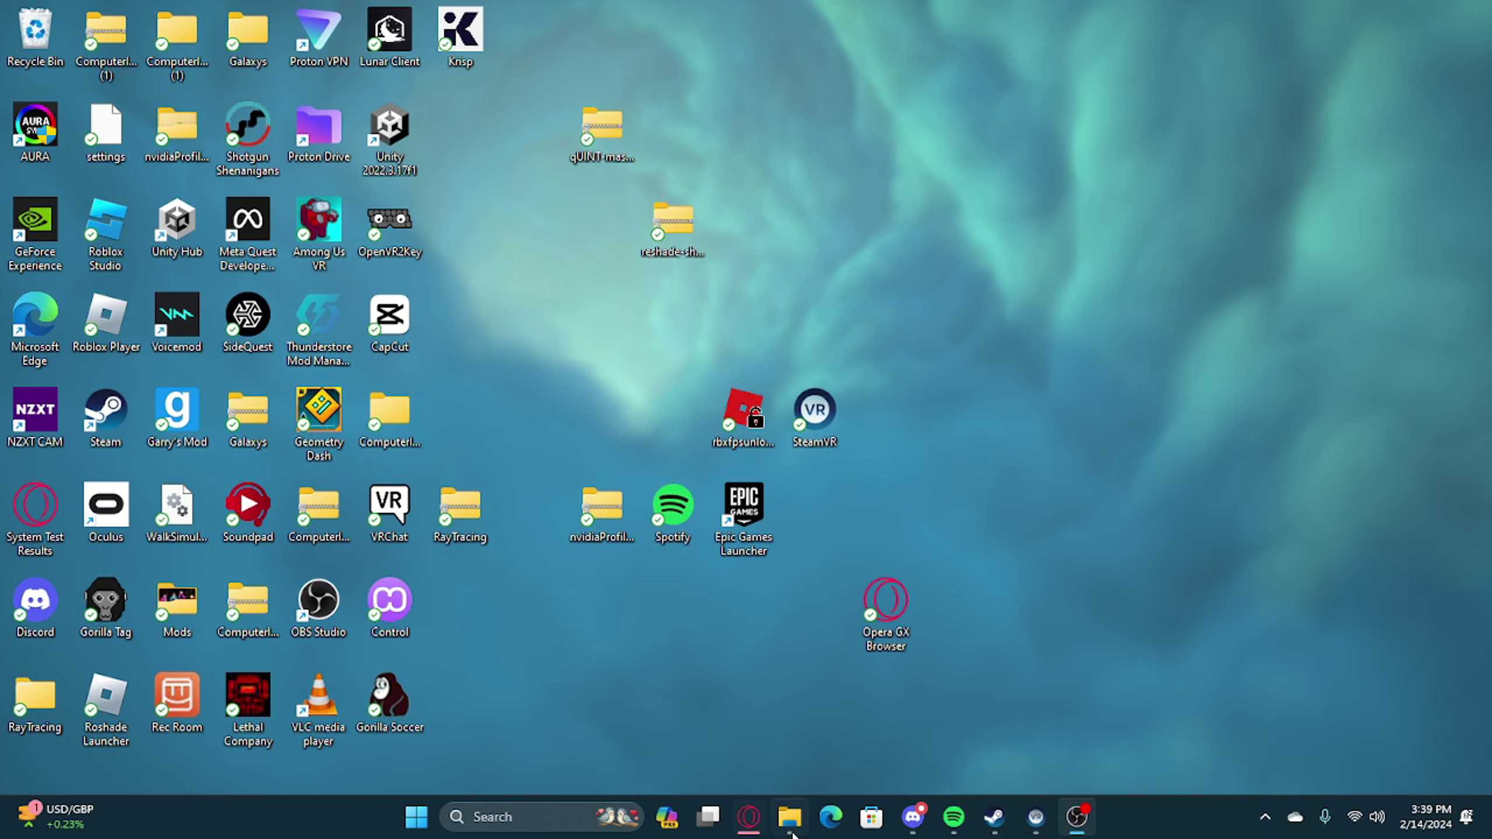
left_click(912, 817)
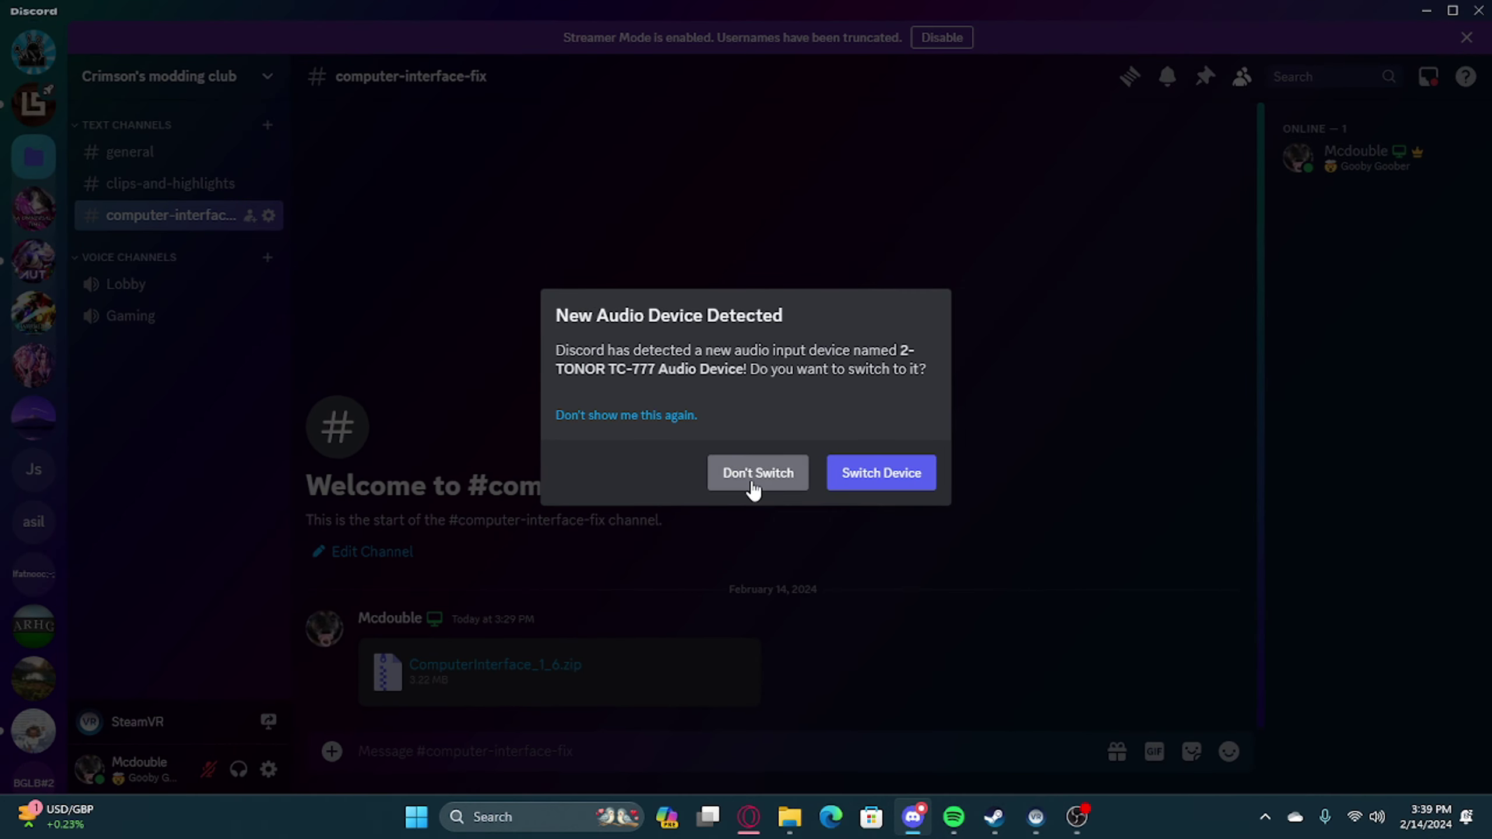
left_click(752, 478)
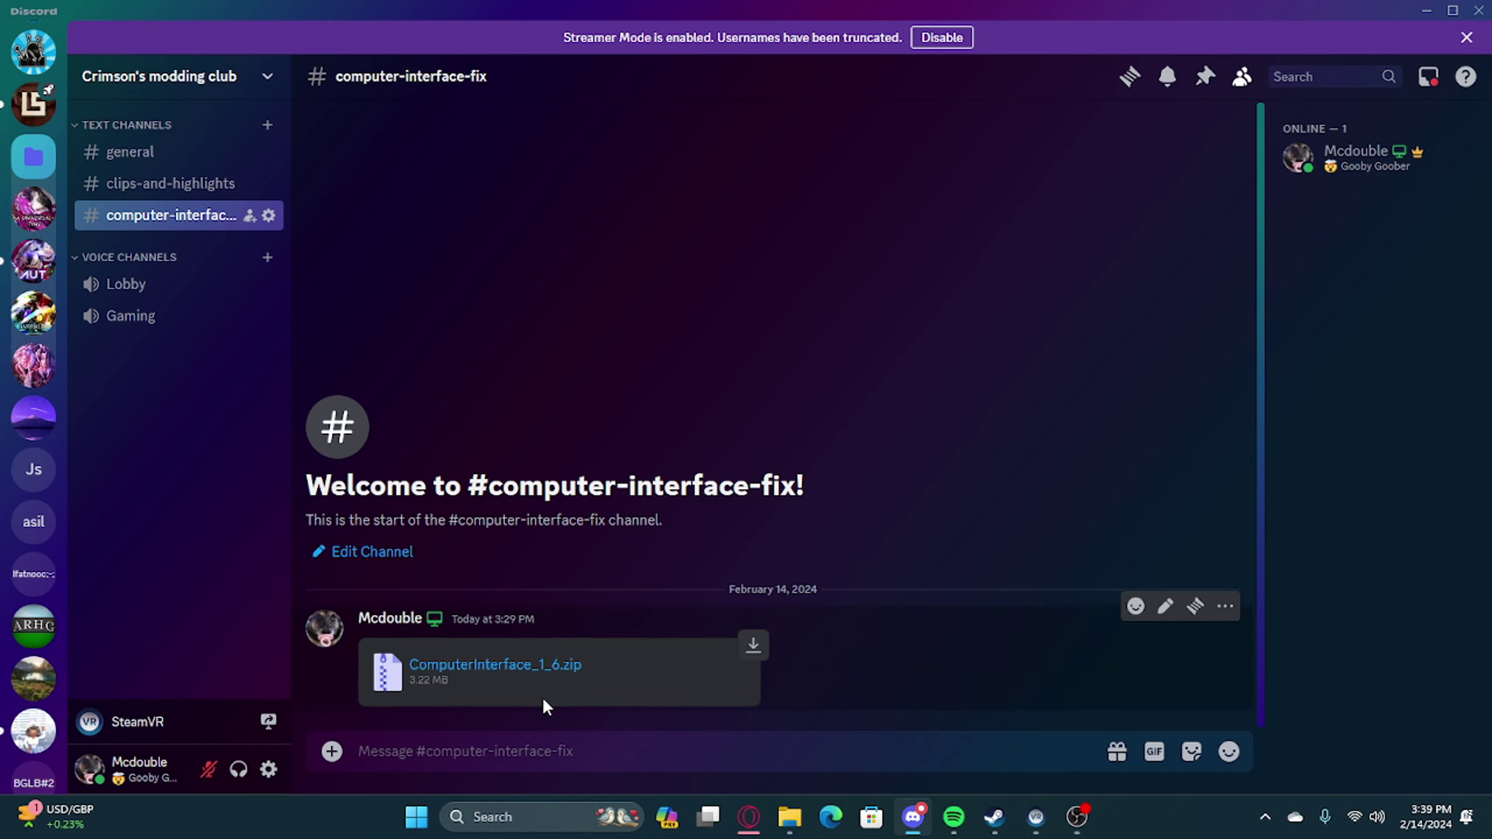
left_click(510, 668)
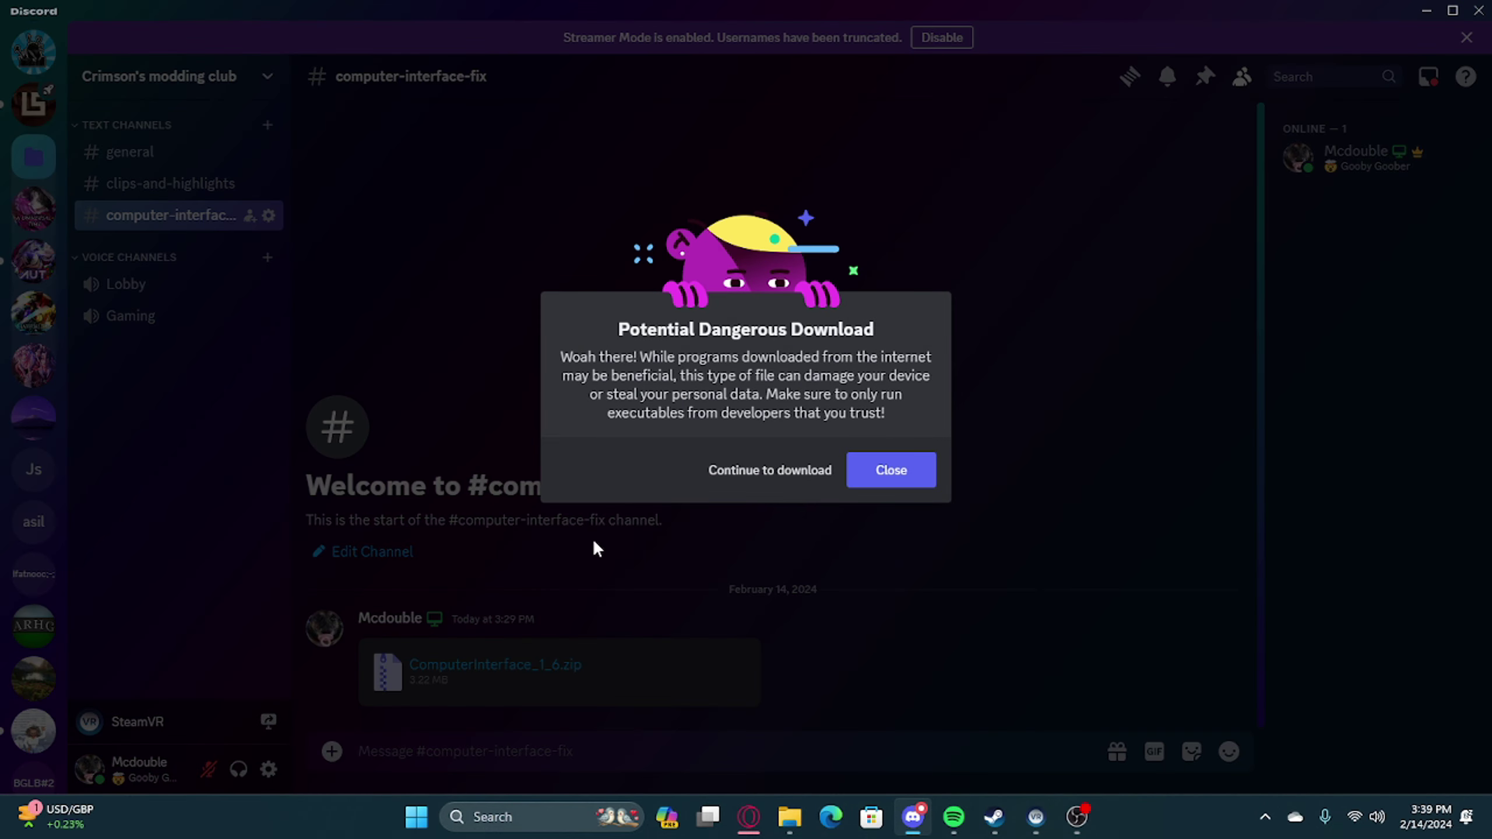
left_click(770, 470)
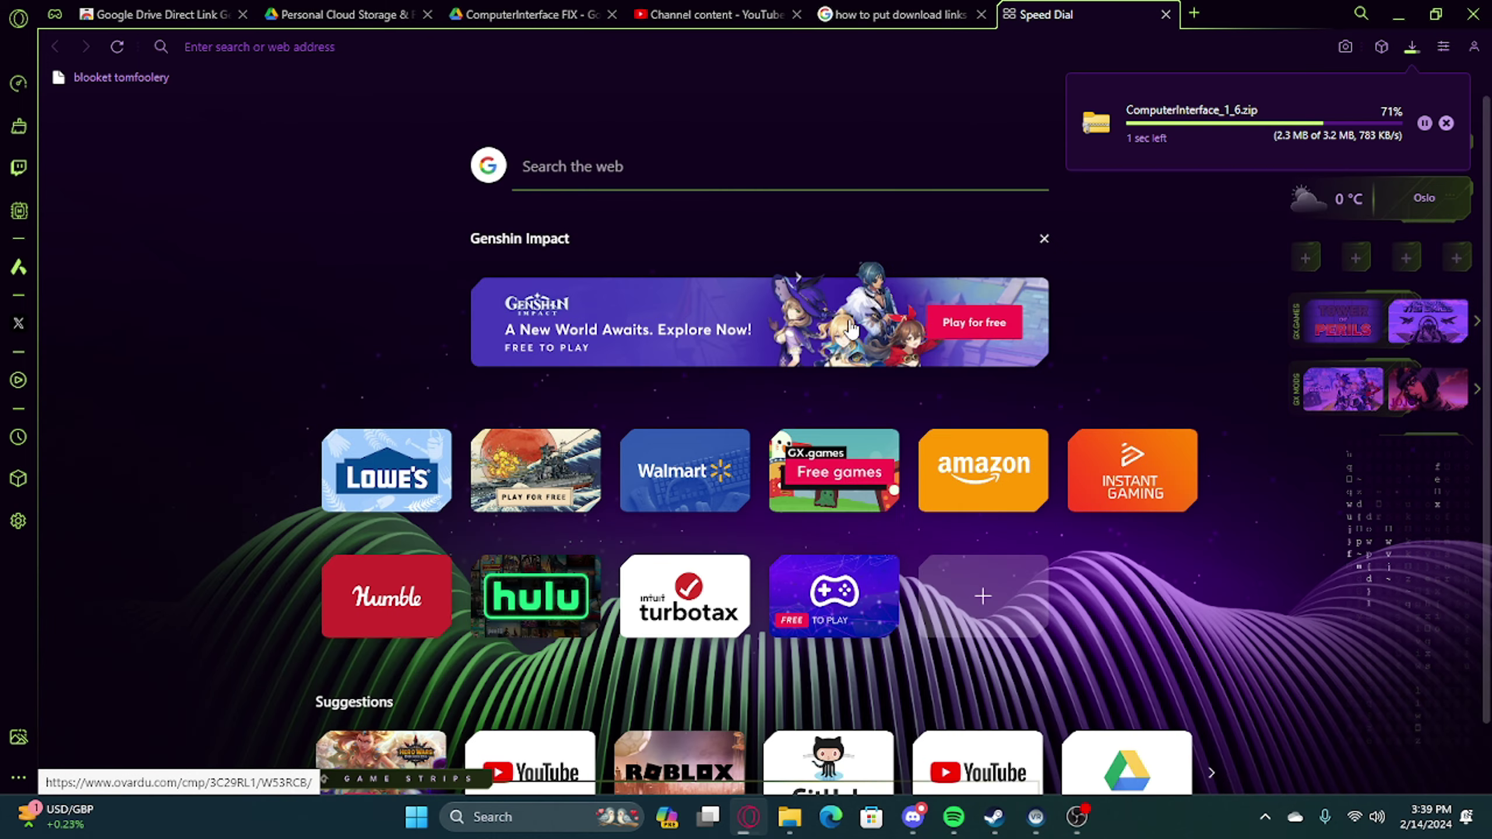
mouse_move(790, 818)
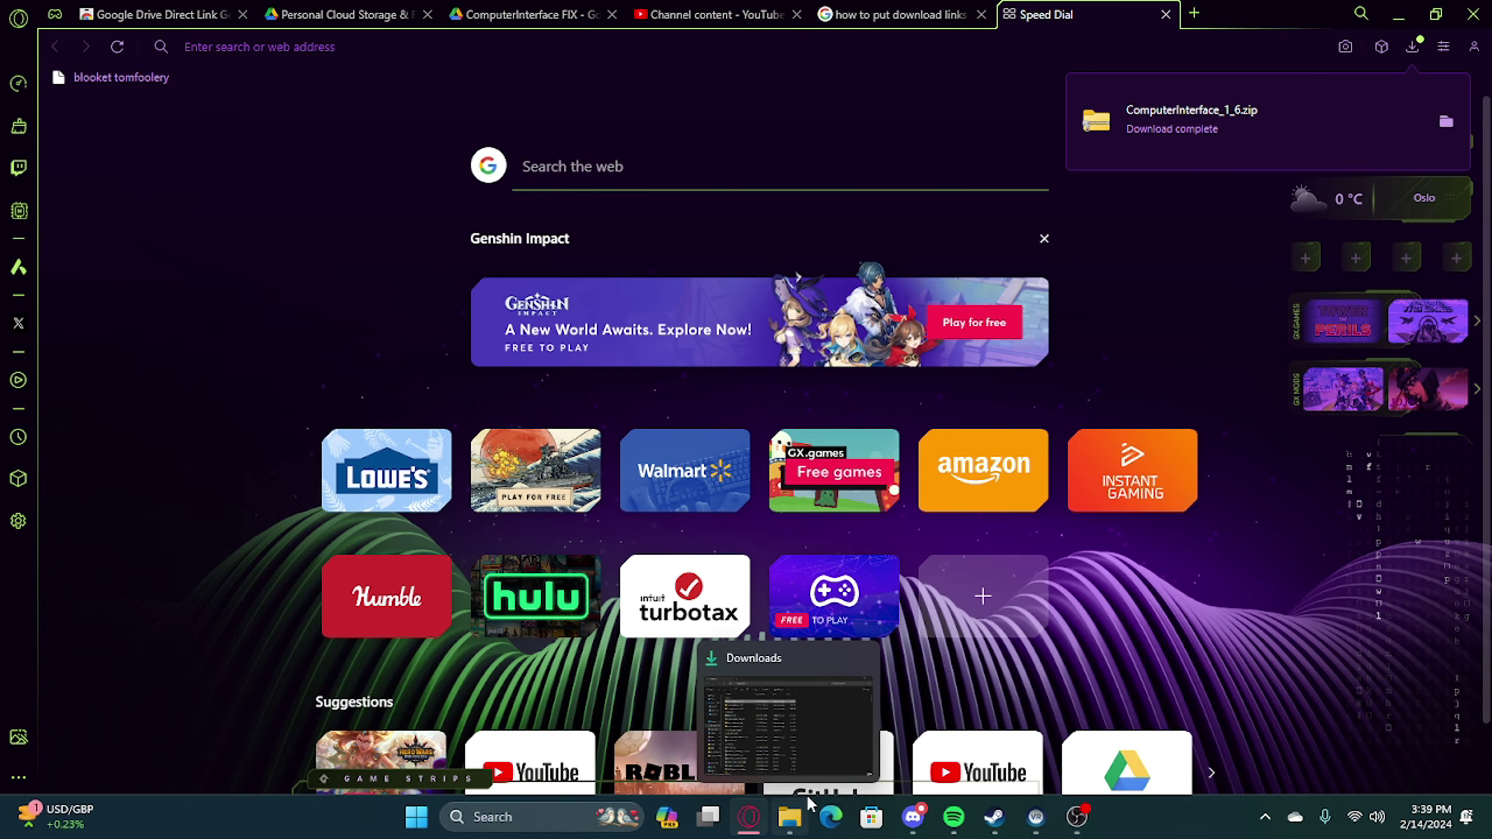
left_click(776, 816)
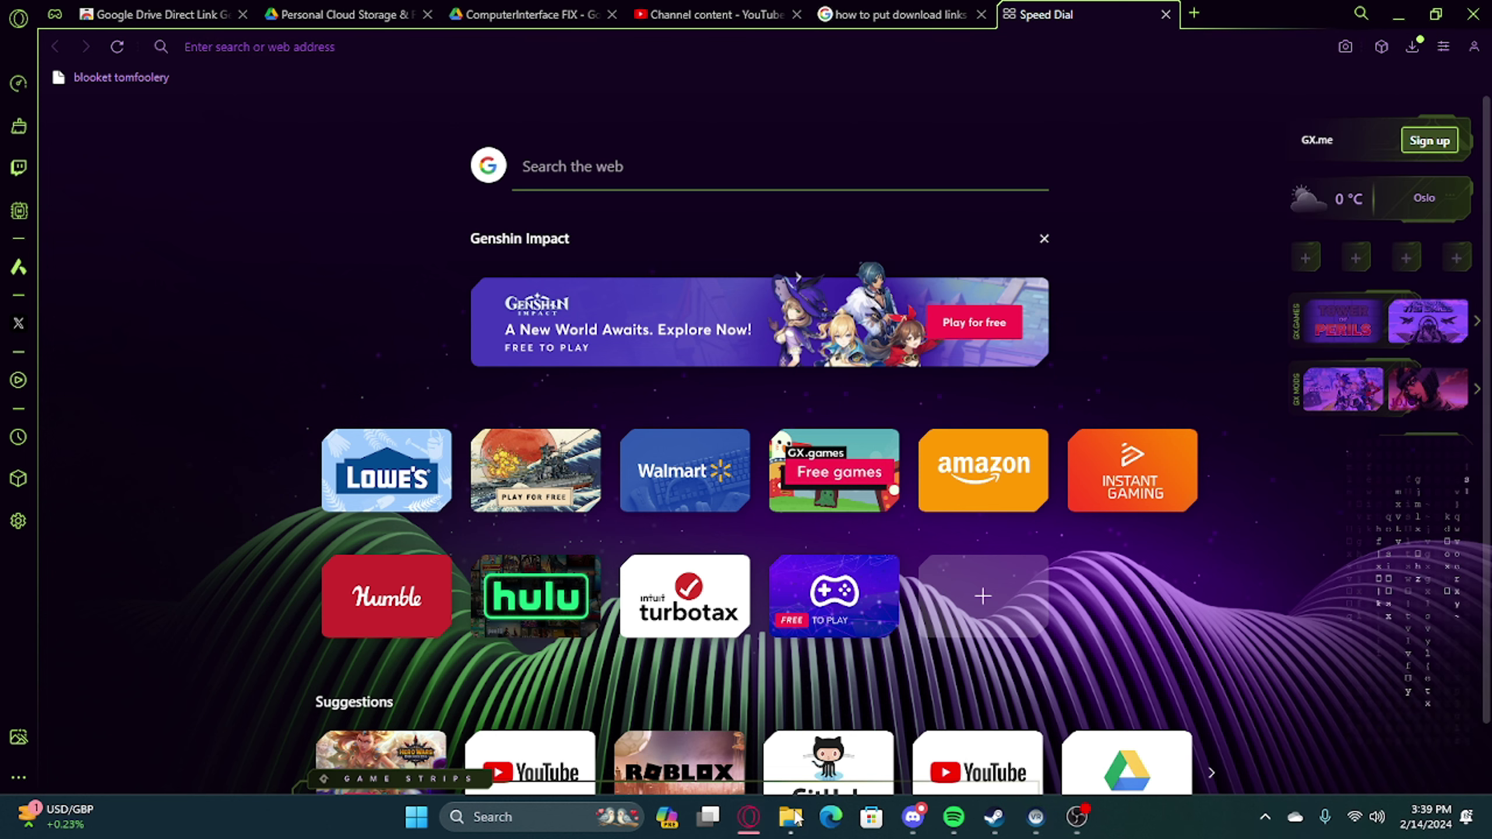
left_click(791, 817)
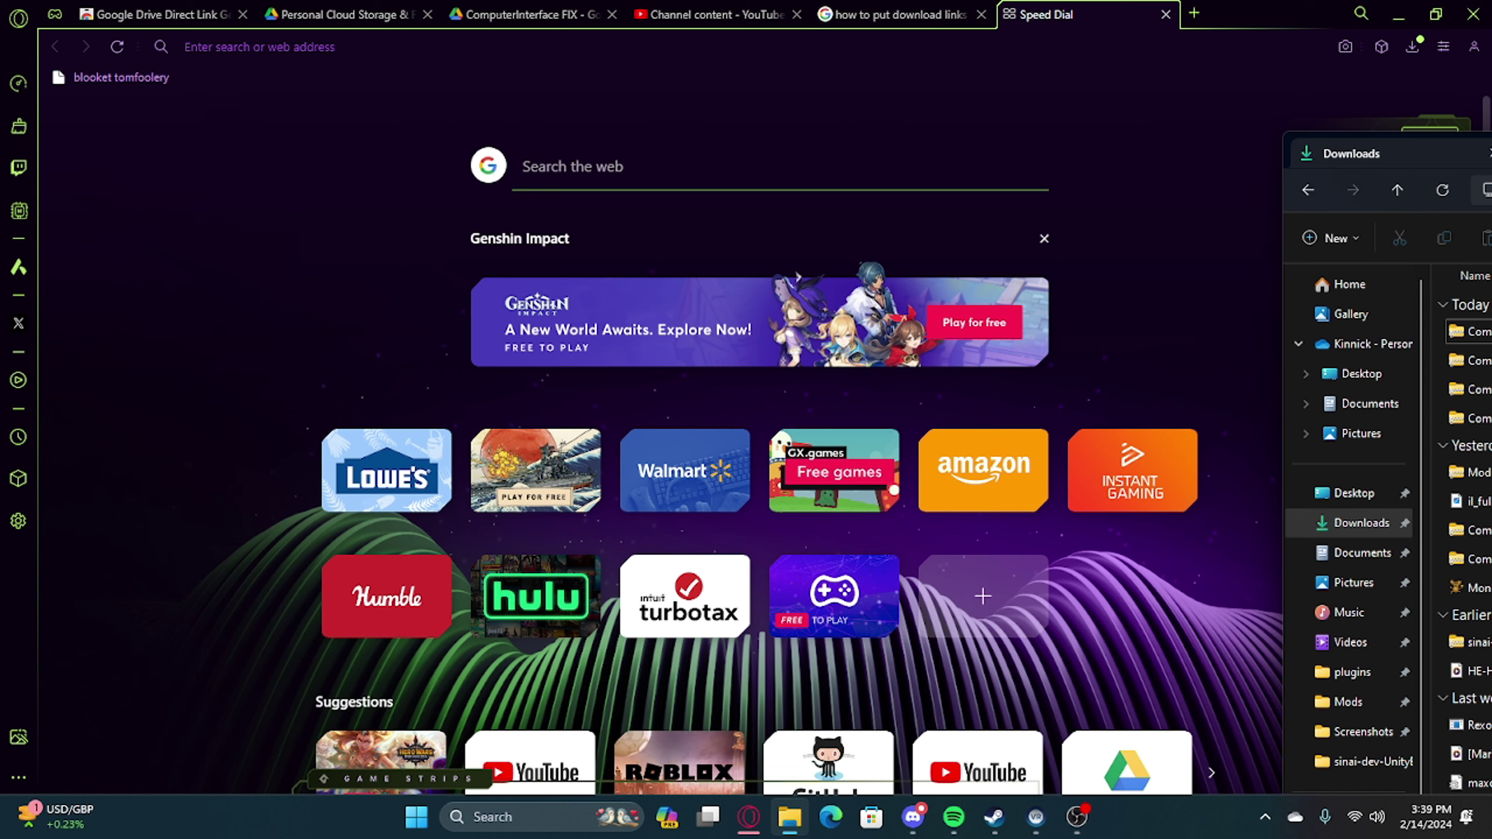
- Move the Downloads window into view, enlarge it, and select the ComputerInterface_1 (6) zip
left_click_drag(1486, 161, 1275, 218)
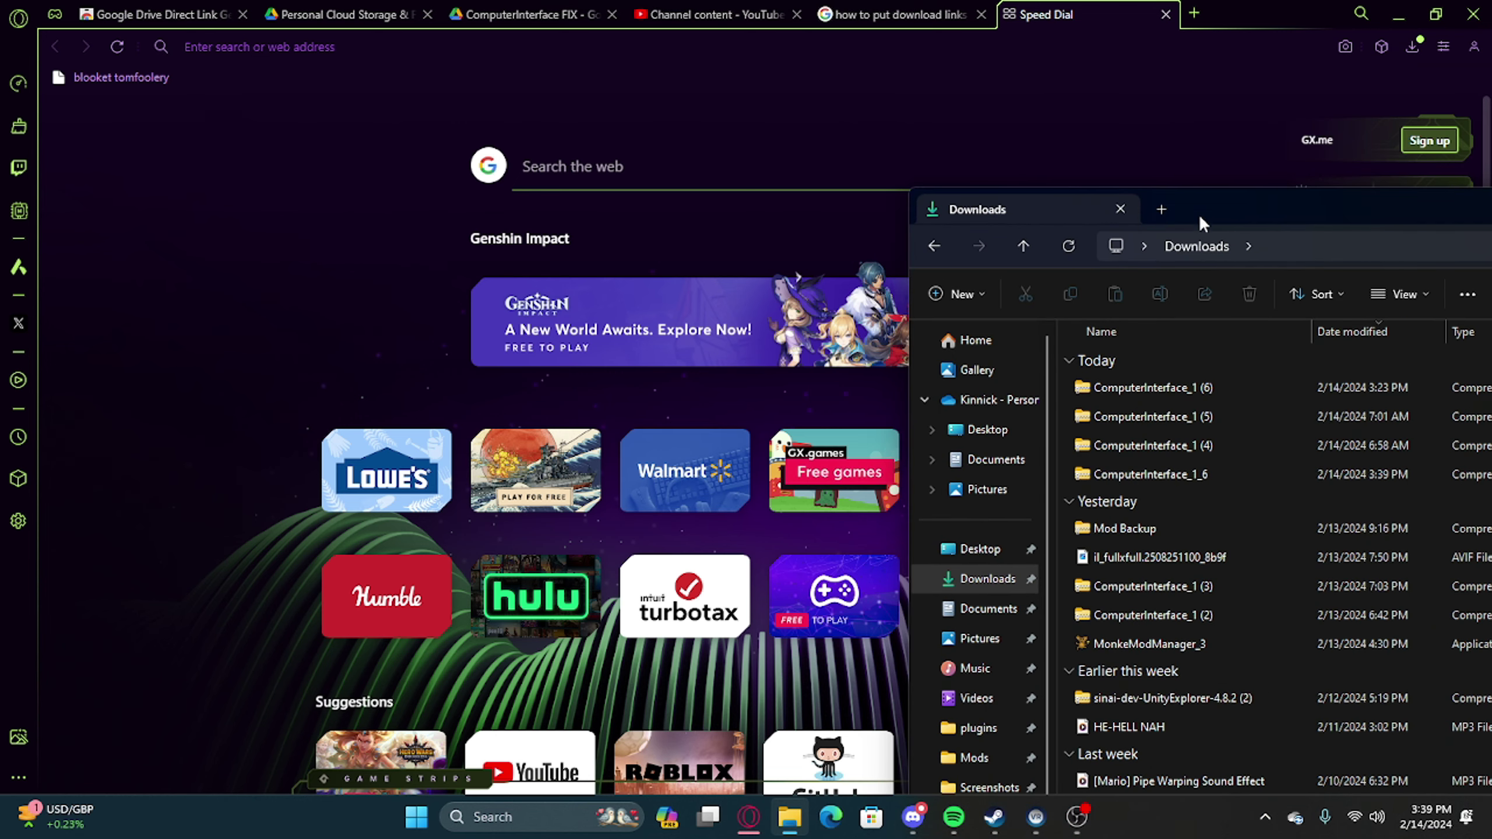
mouse_move(1202, 187)
left_mouse_down()
mouse_move(1236, 150)
mouse_move(837, 117)
left_mouse_up()
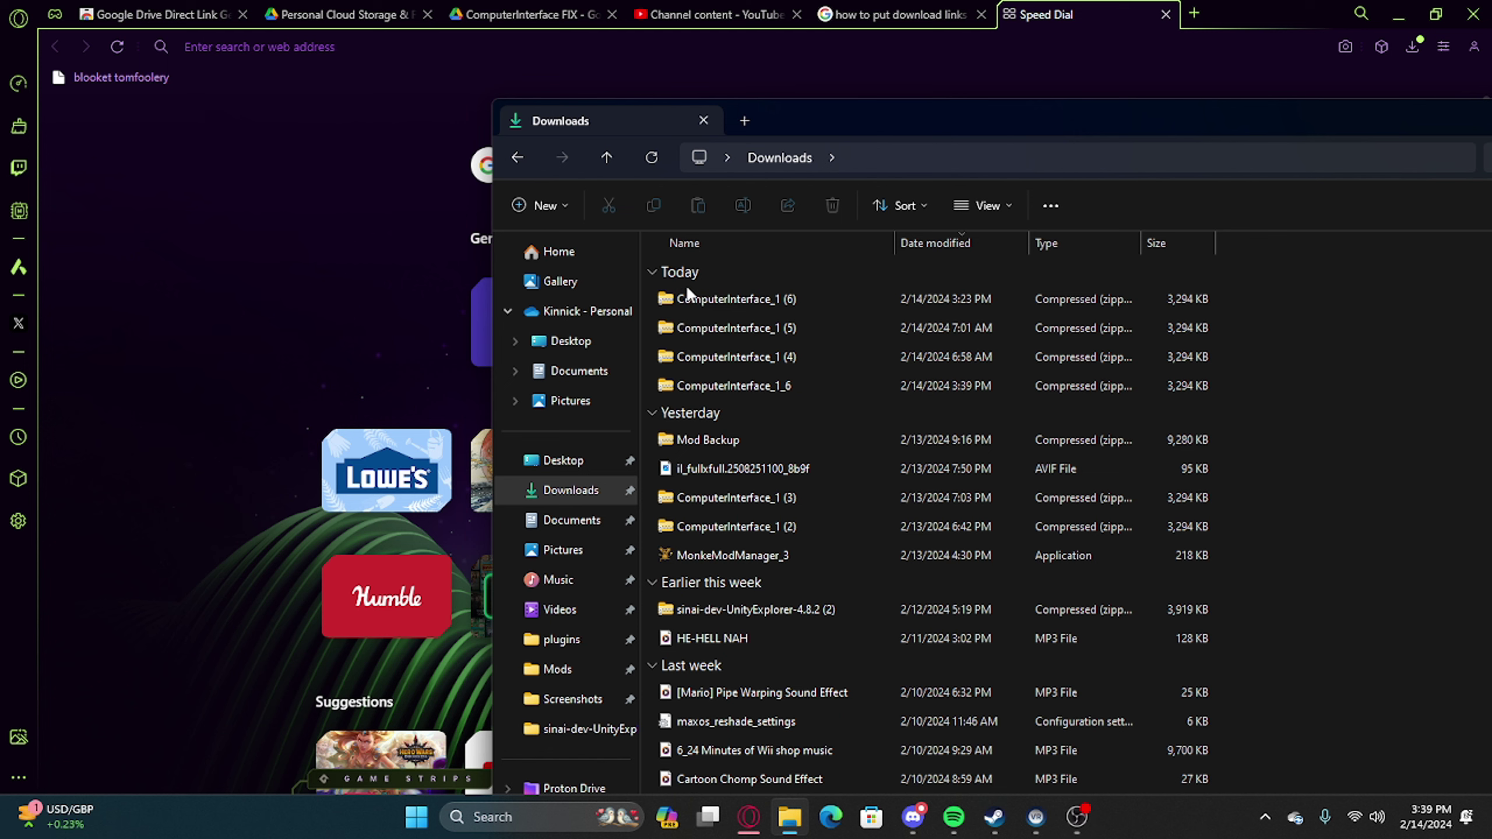
left_click(705, 301)
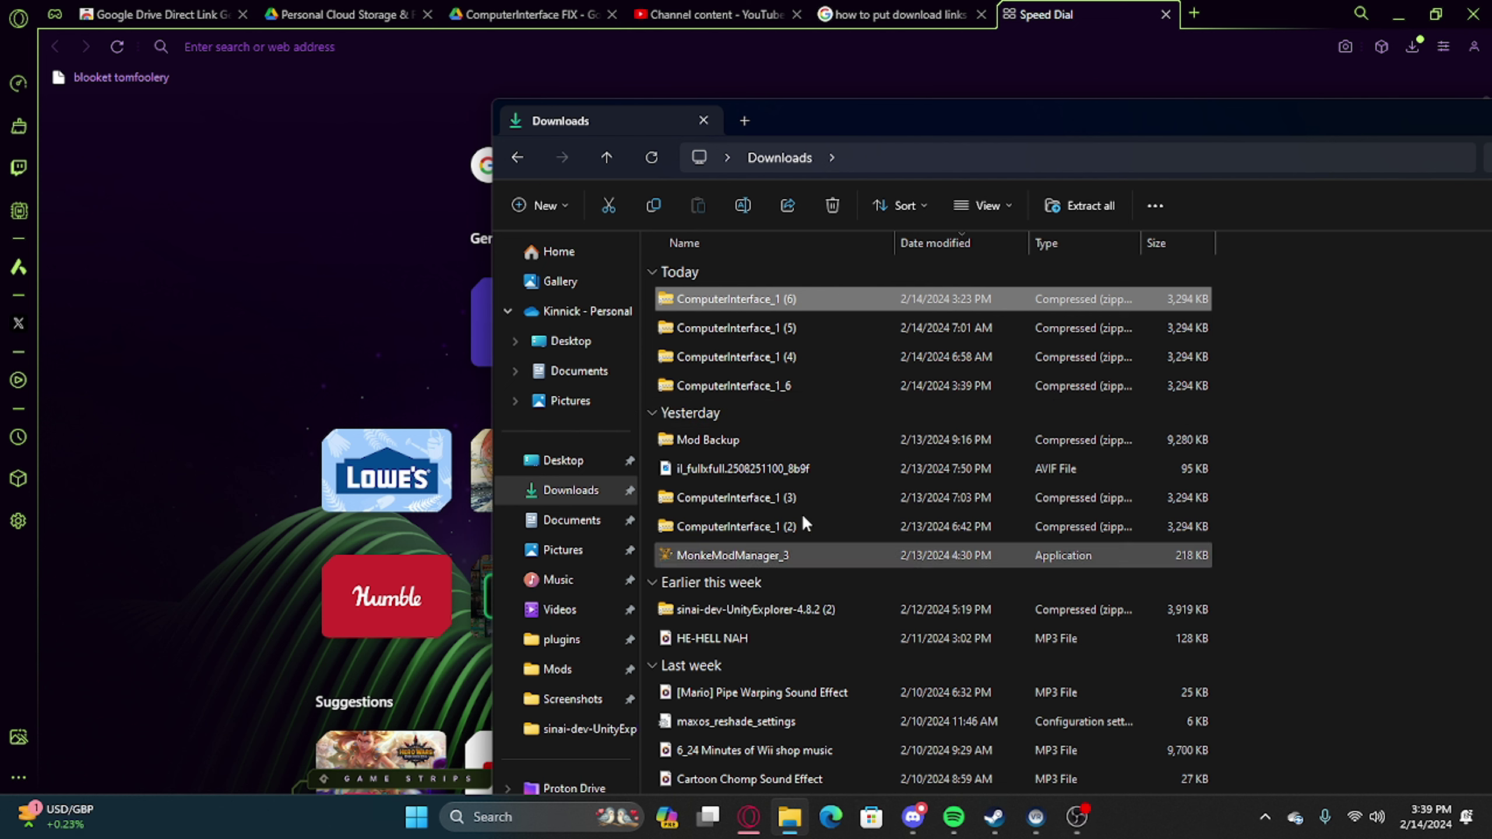
- Copy both ComputerInterface folders from the zip into Gorilla Tag's BepInEx plugins folder and check them there
double_click(762, 304)
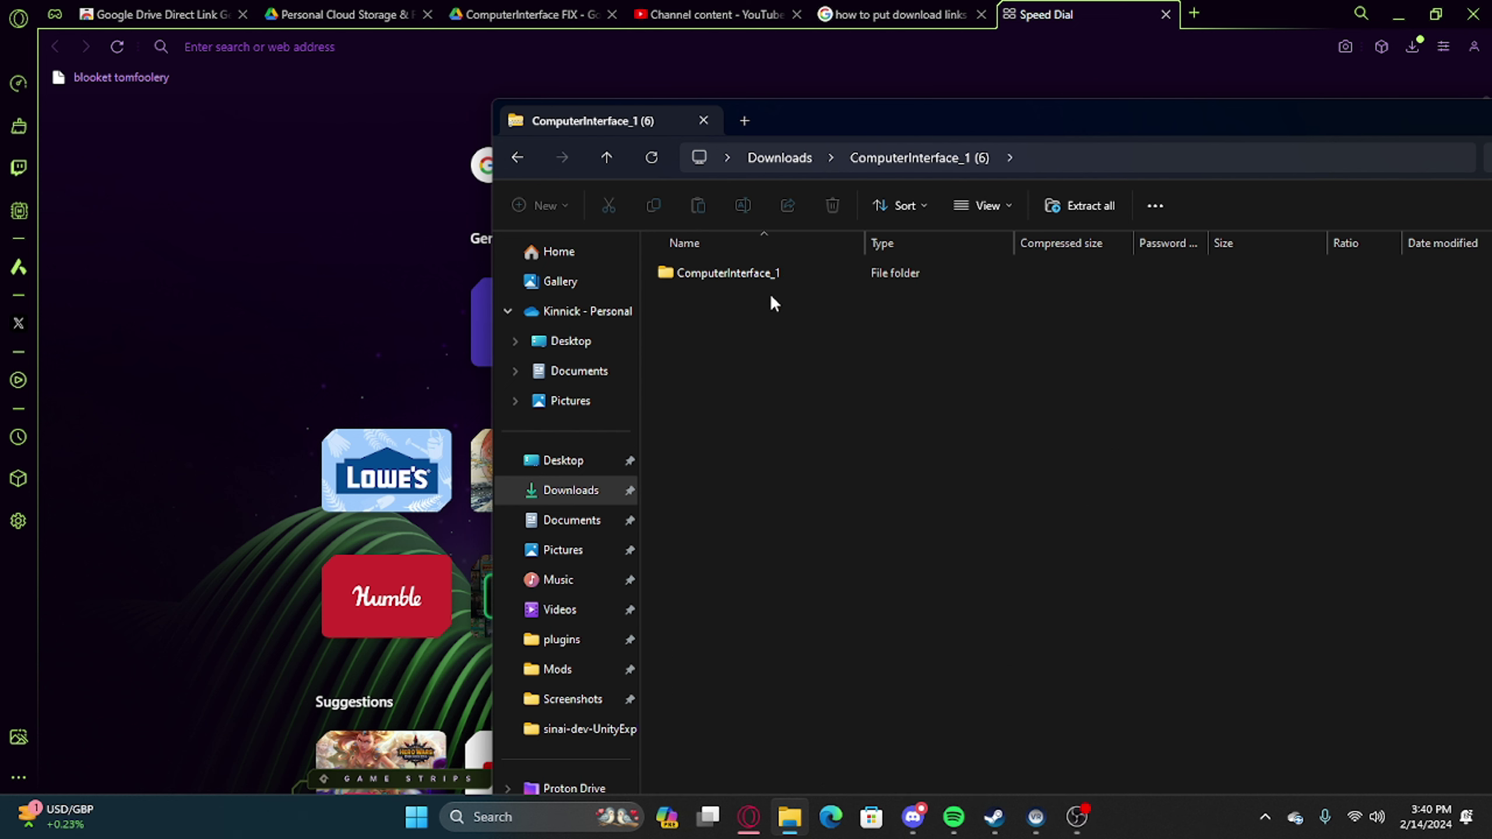
double_click(730, 276)
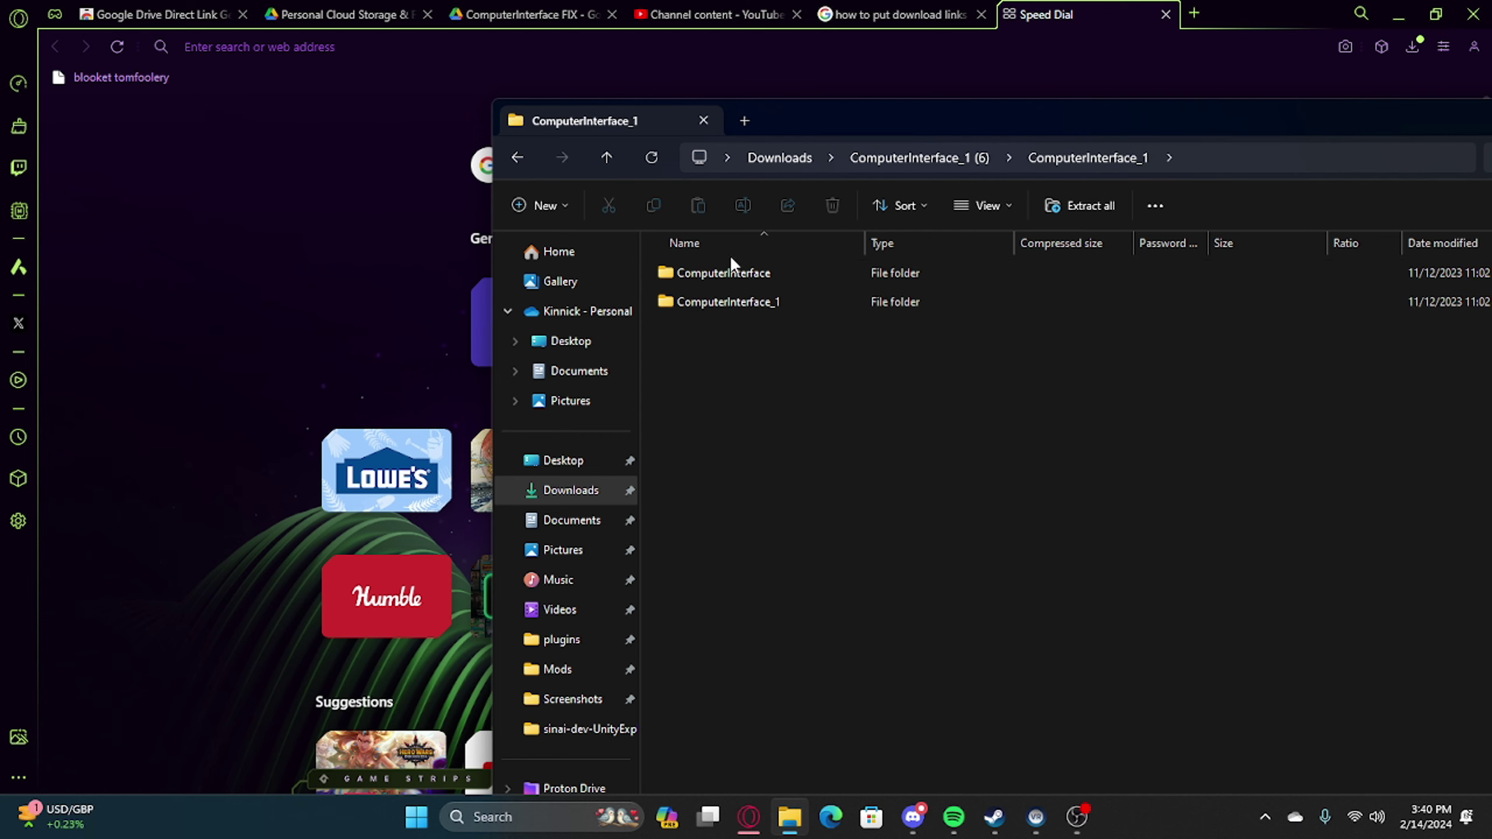
left_click(731, 271)
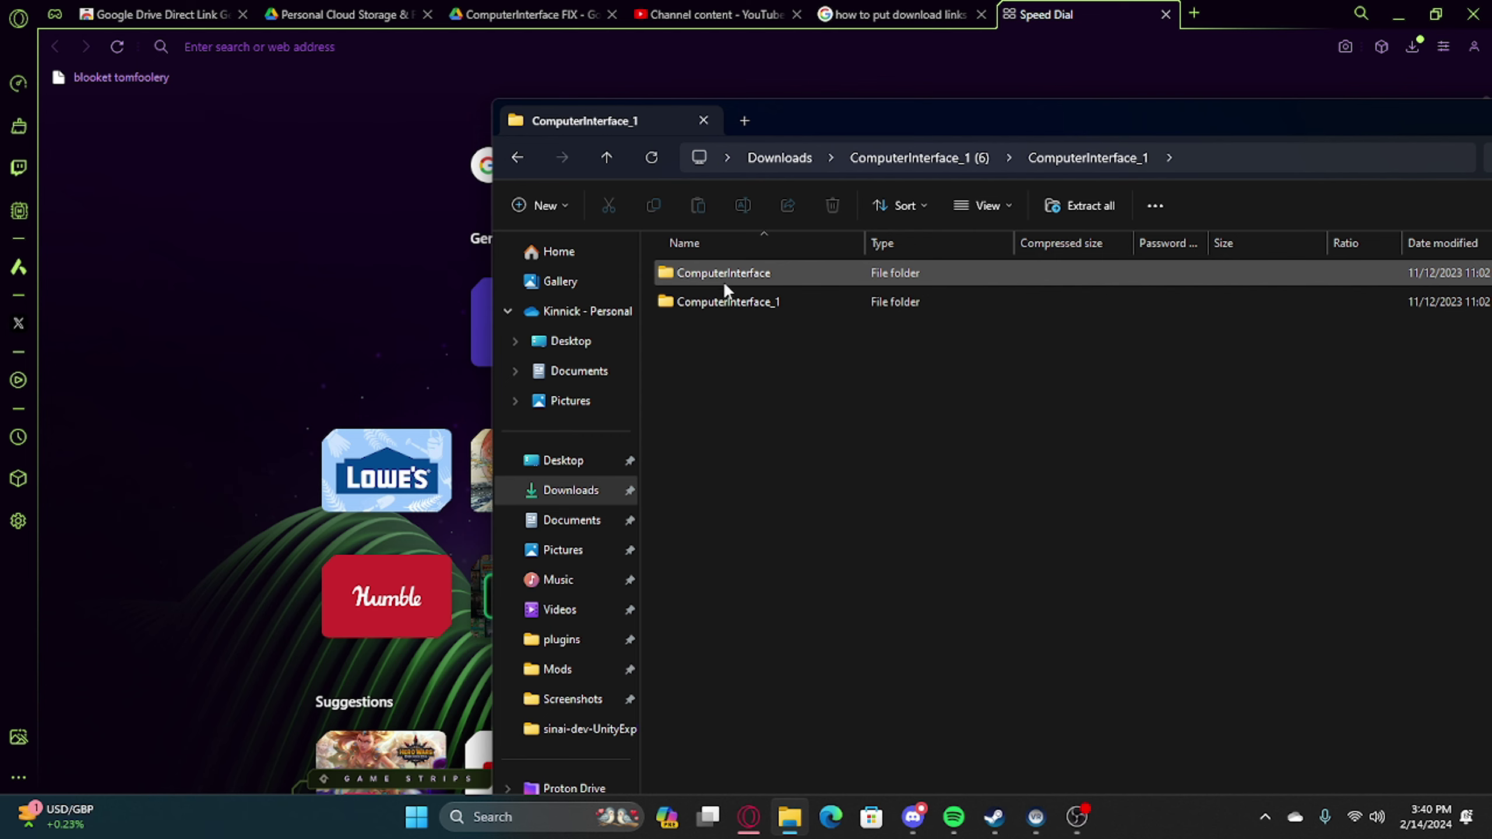
mouse_move(723, 281)
left_mouse_down()
mouse_move(653, 604)
mouse_move(578, 627)
left_mouse_up()
left_click_drag(726, 302, 589, 650)
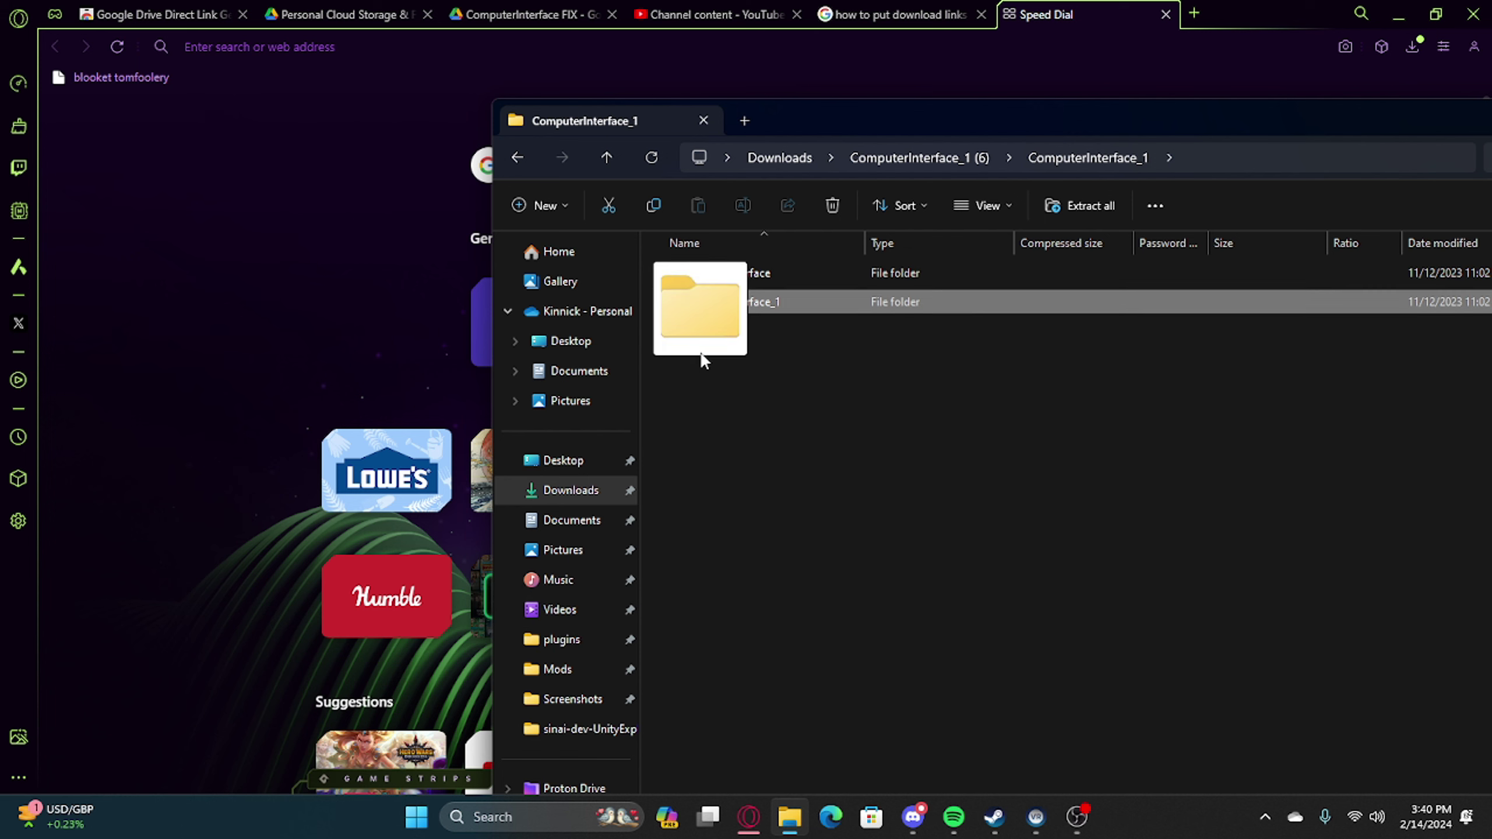
left_click(562, 641)
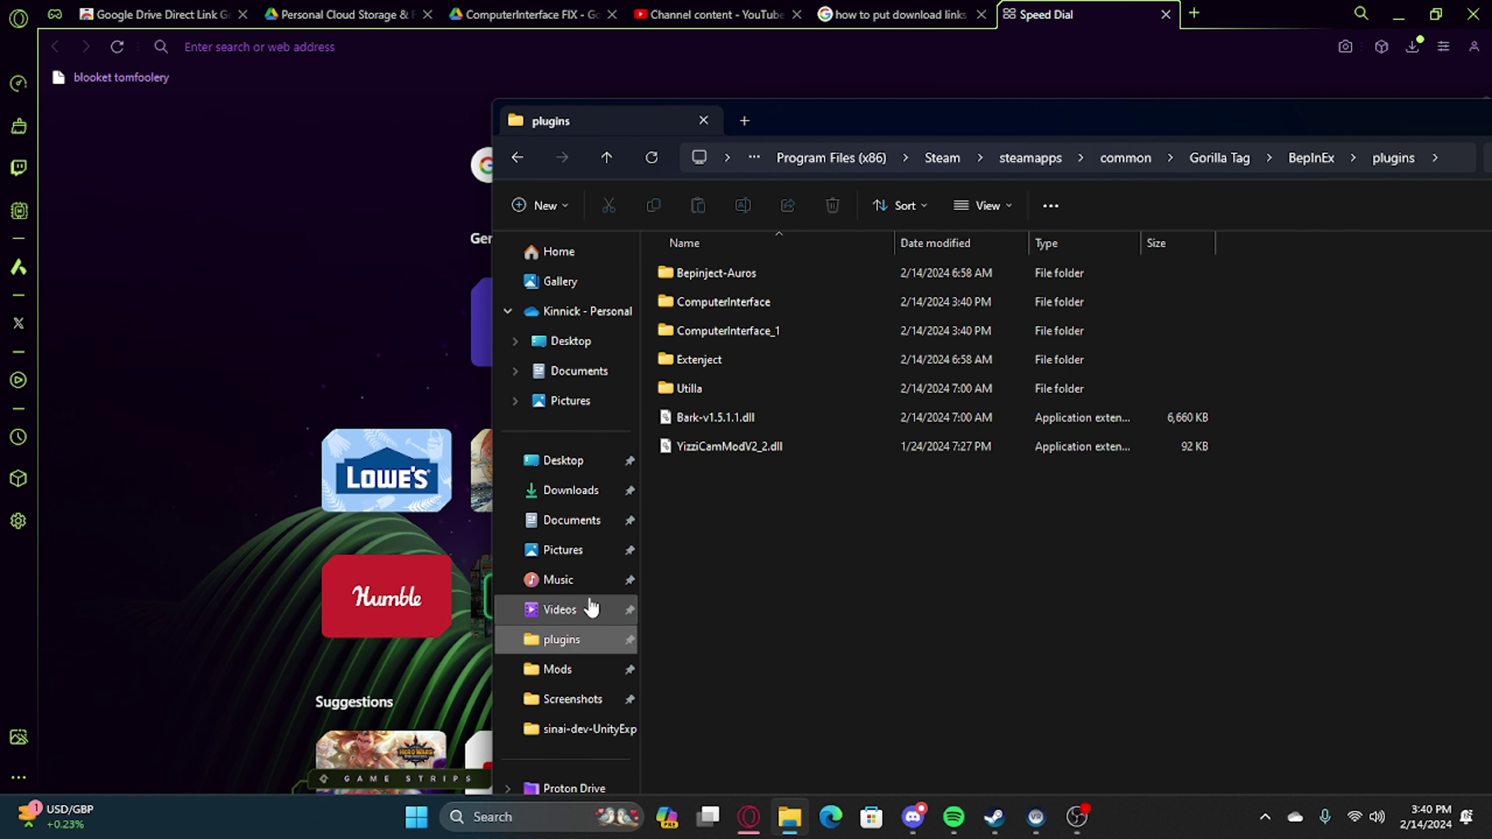
- Switch to Gorilla Tag to view Computer Interface v1.6.1 on the in-game computer
left_click(775, 816)
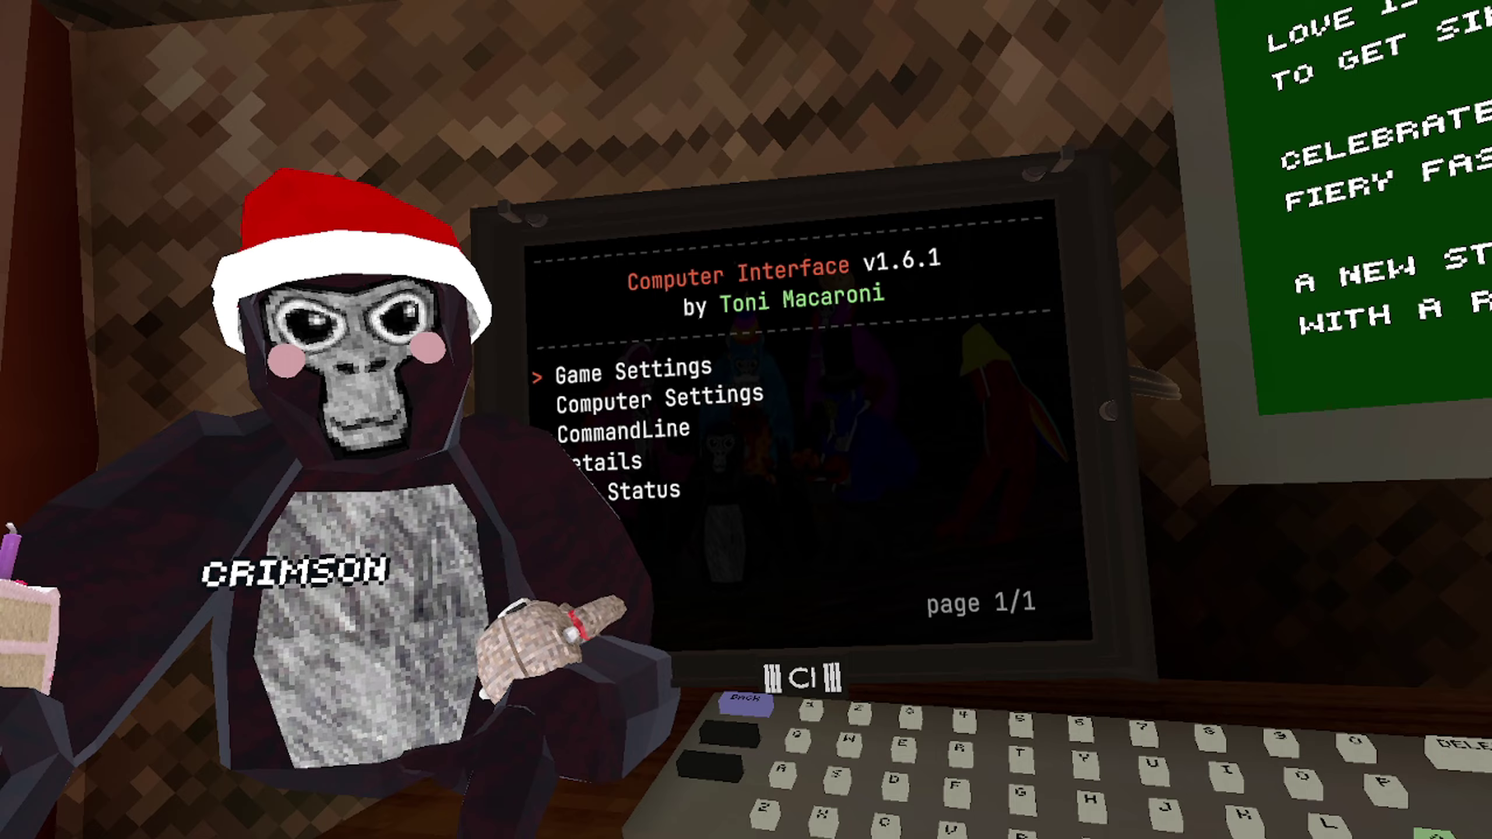